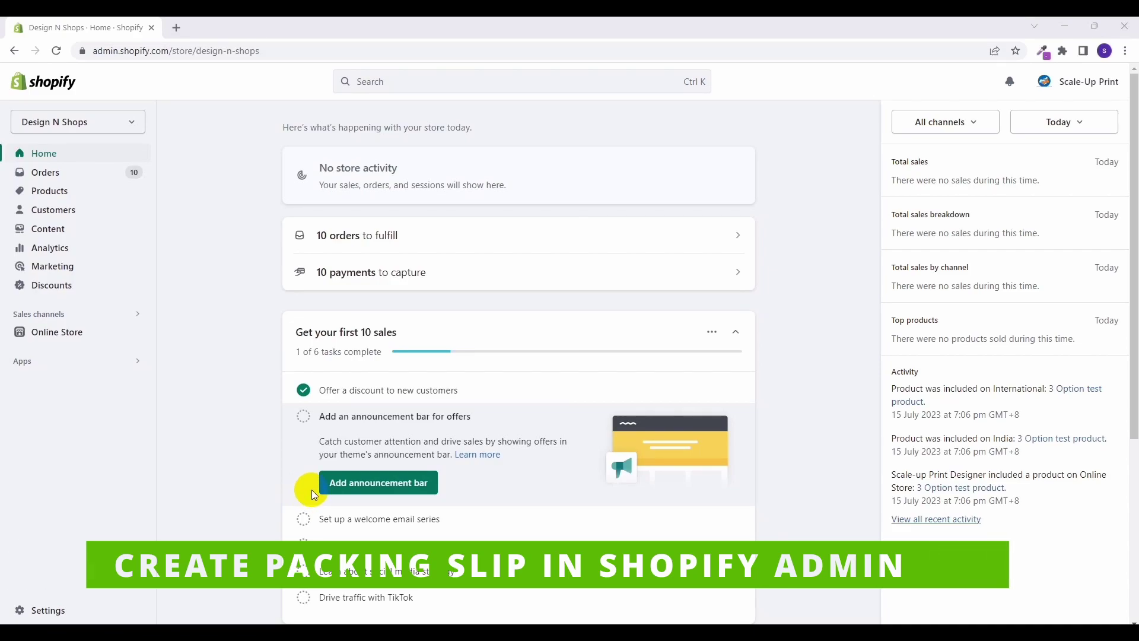
Step: Open order #1012 from Orders and print its packing slips via More actions
left_click(338, 491)
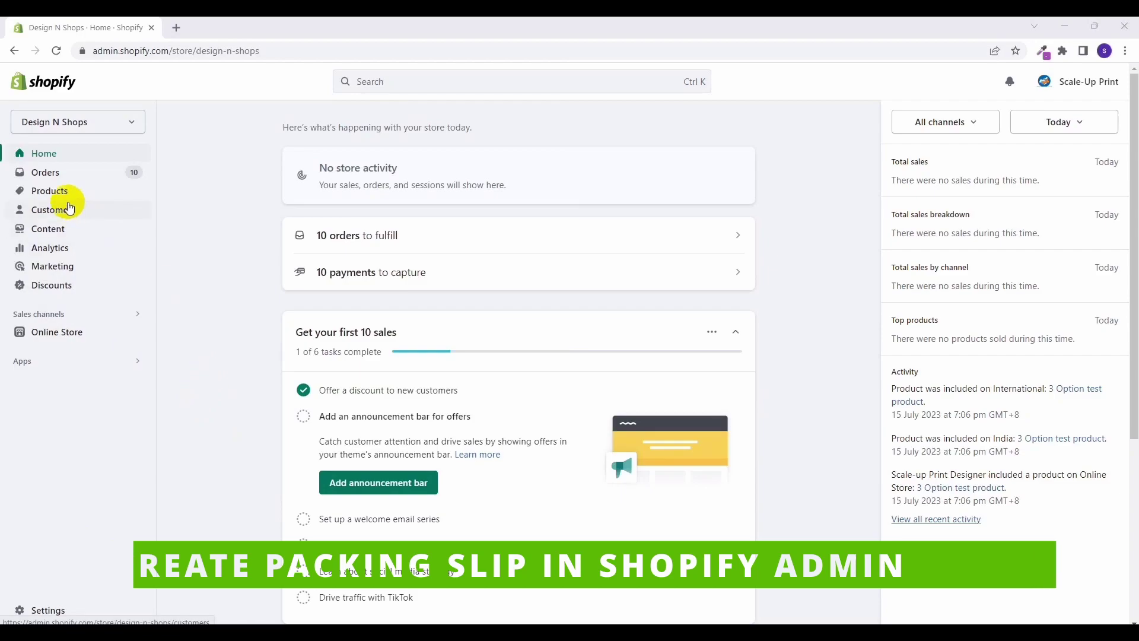
left_click(53, 178)
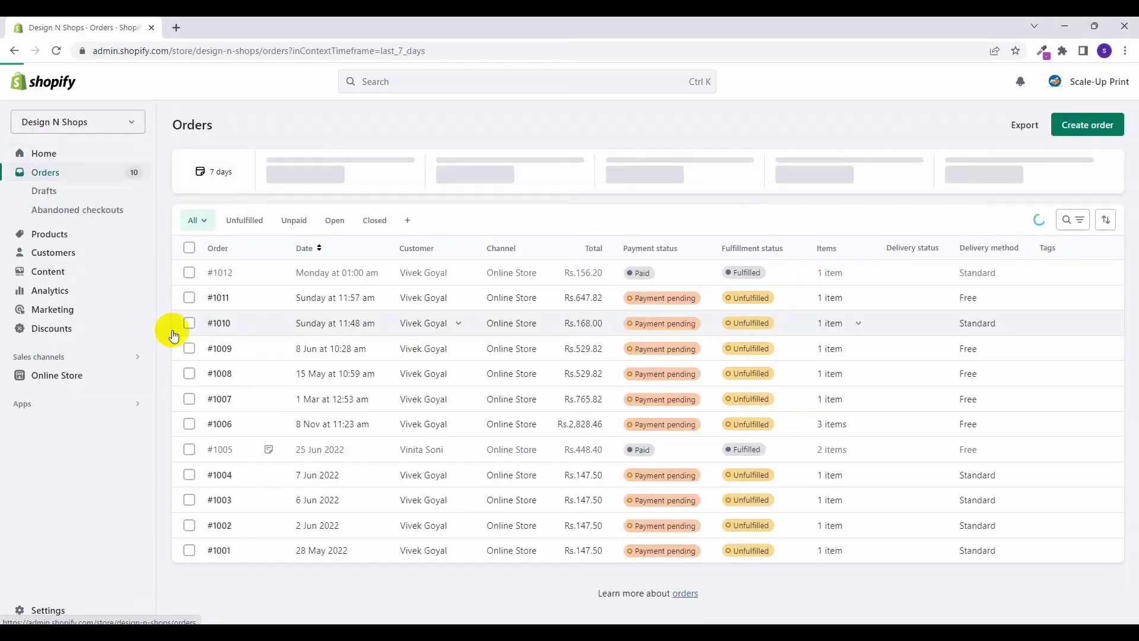
left_click(328, 274)
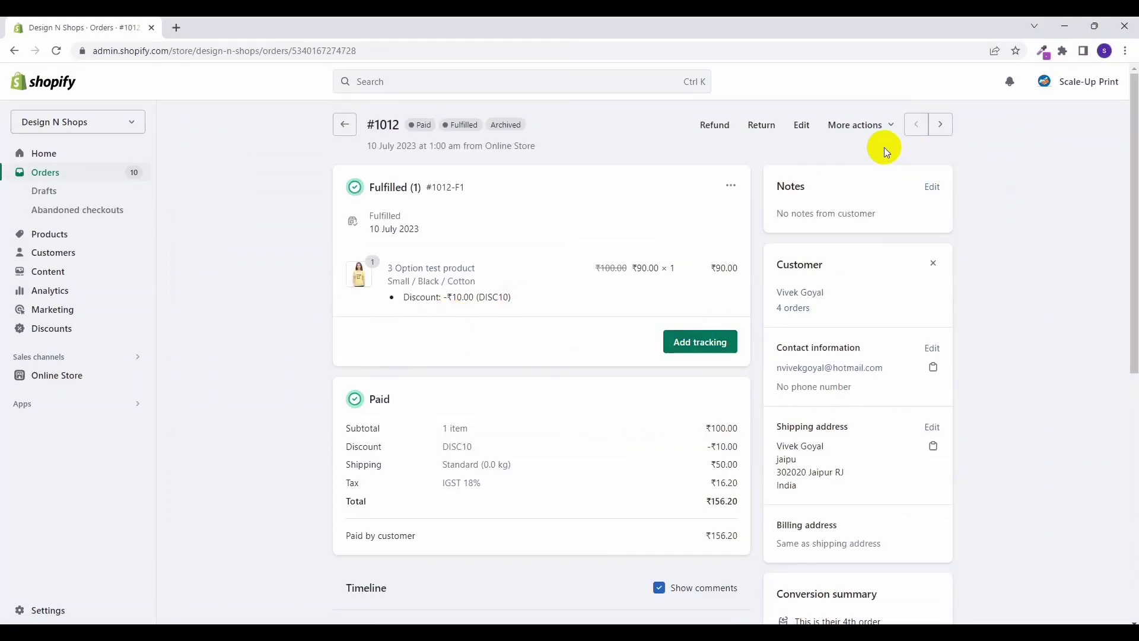
left_click(869, 134)
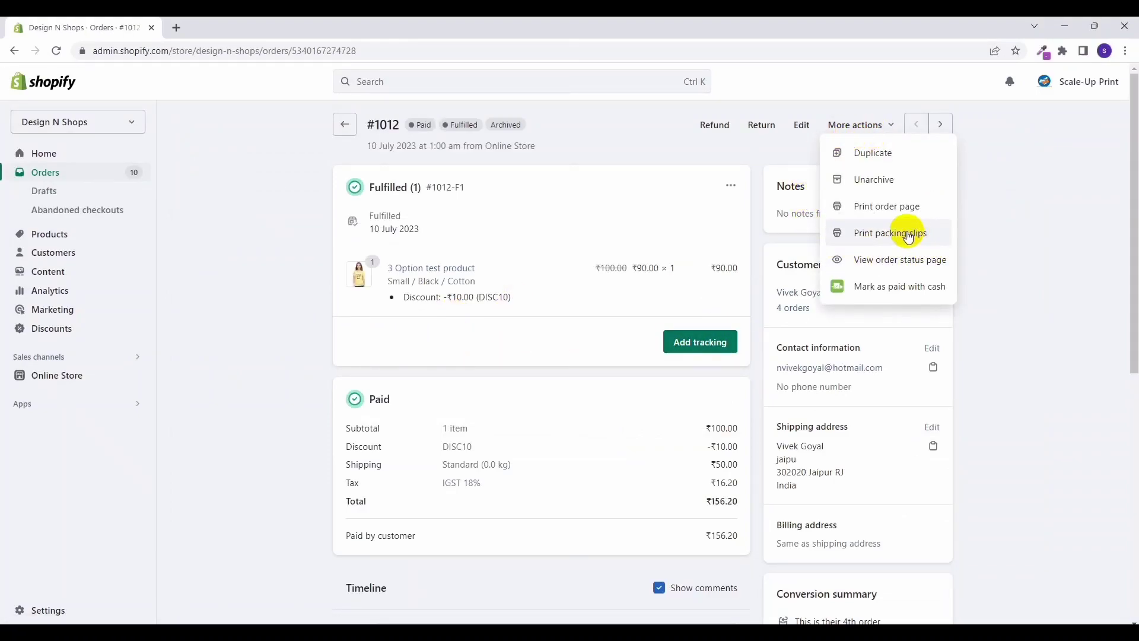
left_click(888, 237)
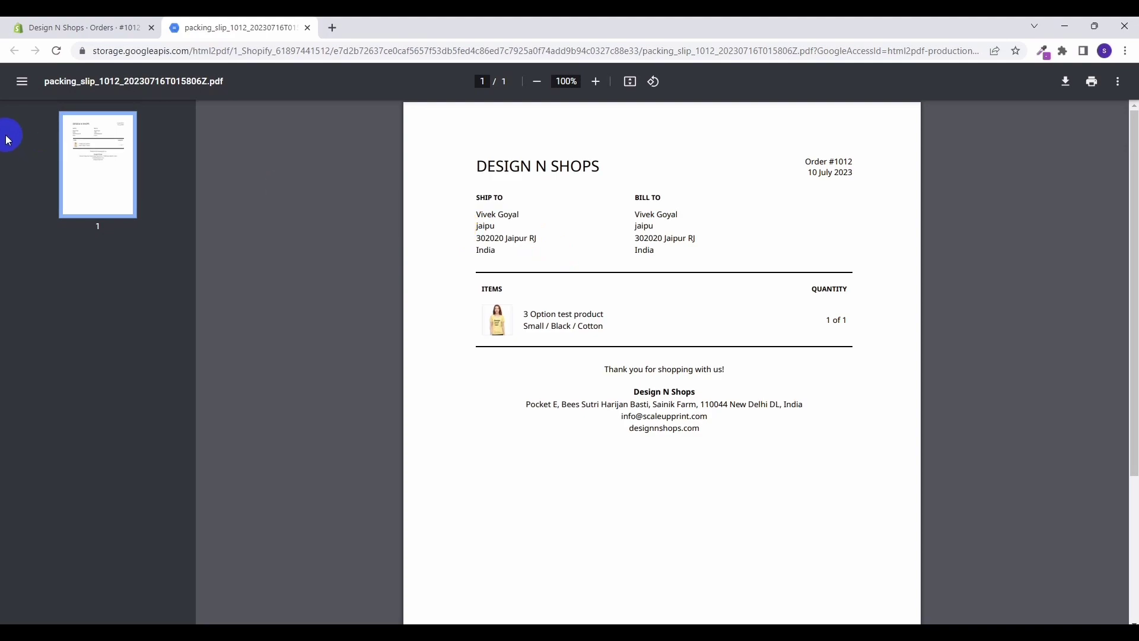
Step: Close the packing slip PDF headed DESIGN N SHOPS to return to order #1012
key("ctrl+w")
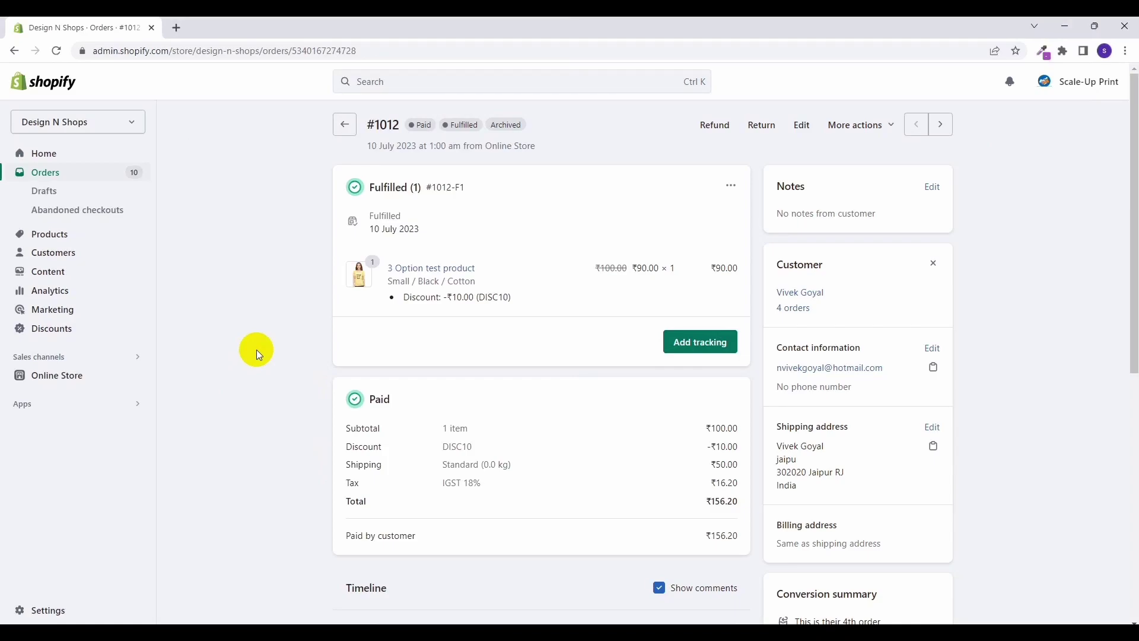
Step: Open the packing slip template editor under Shipping and delivery and select shop-name lines 4–6
left_click(46, 611)
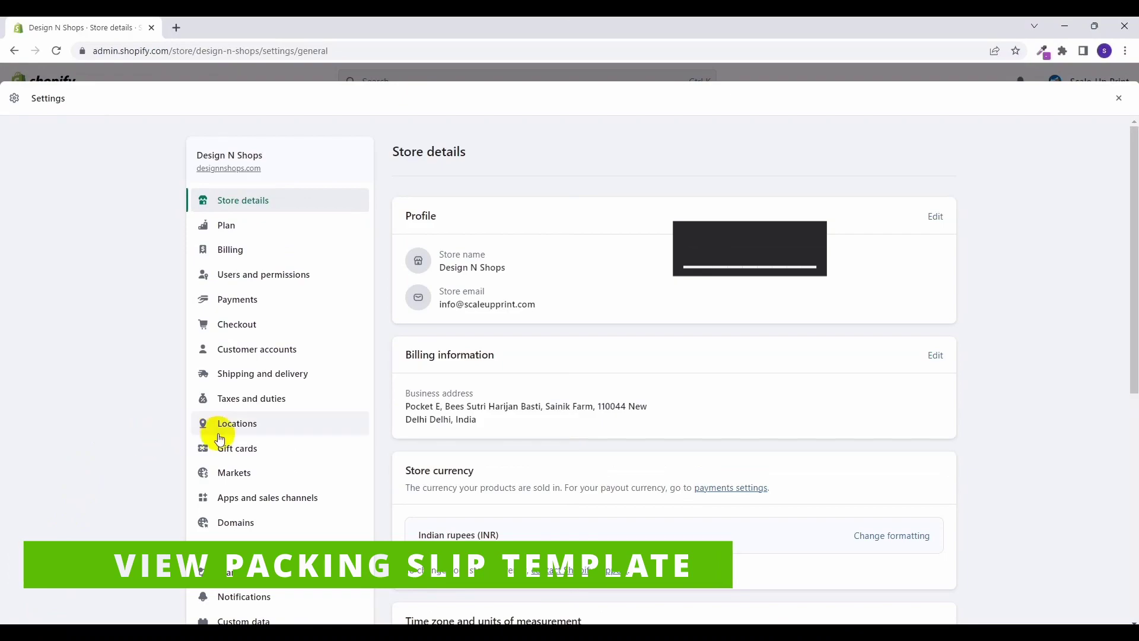
left_click(241, 376)
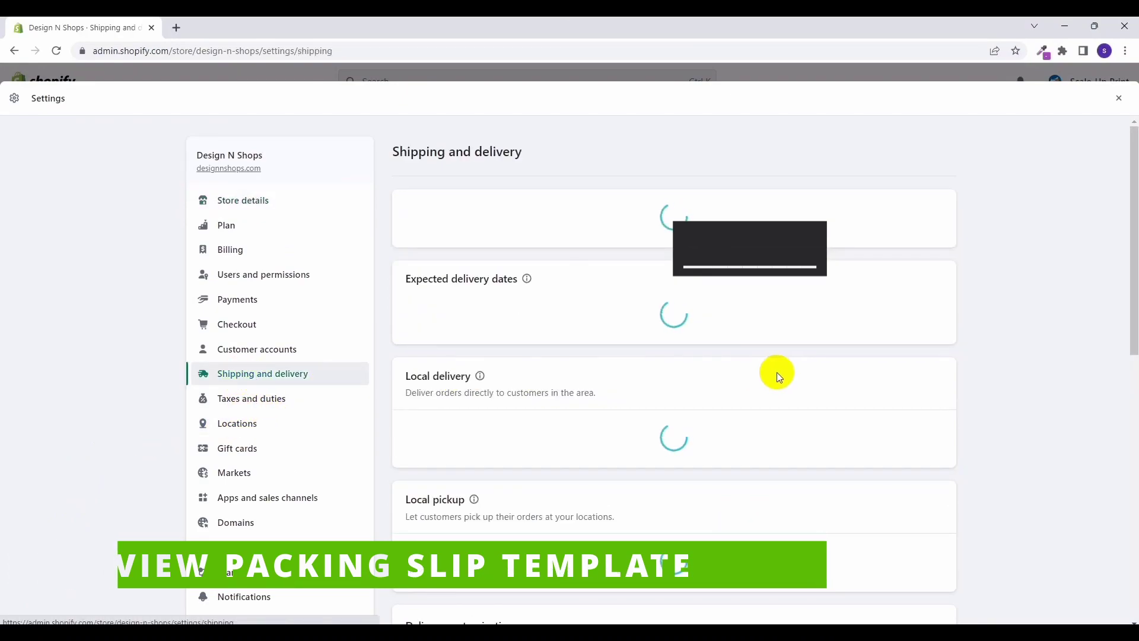
scroll(819, 407, "down", 15)
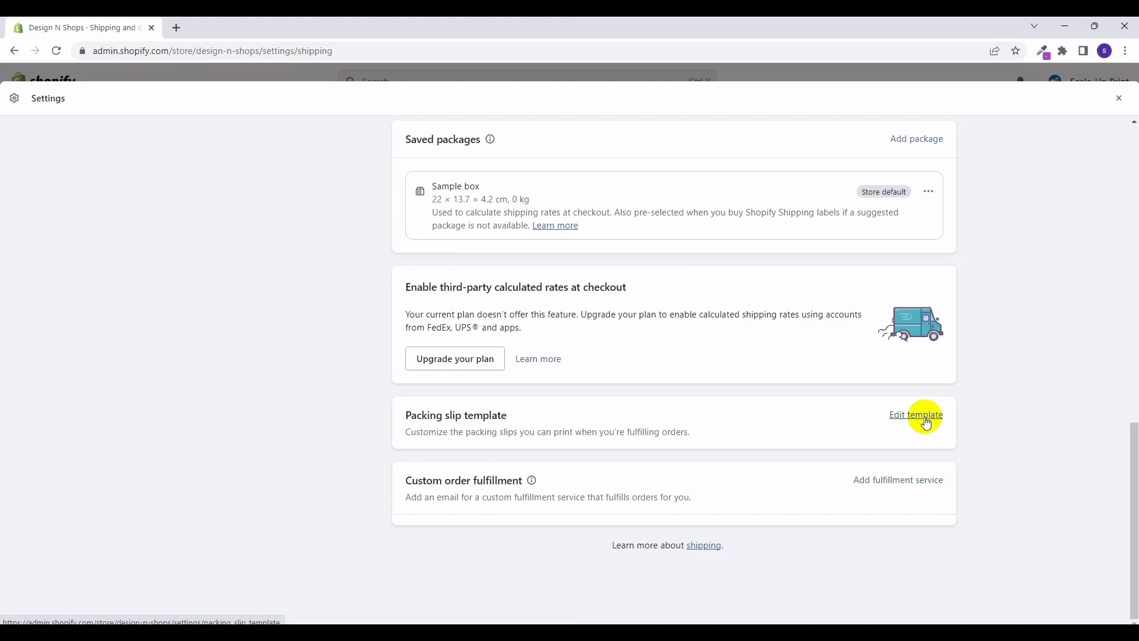
left_click(926, 423)
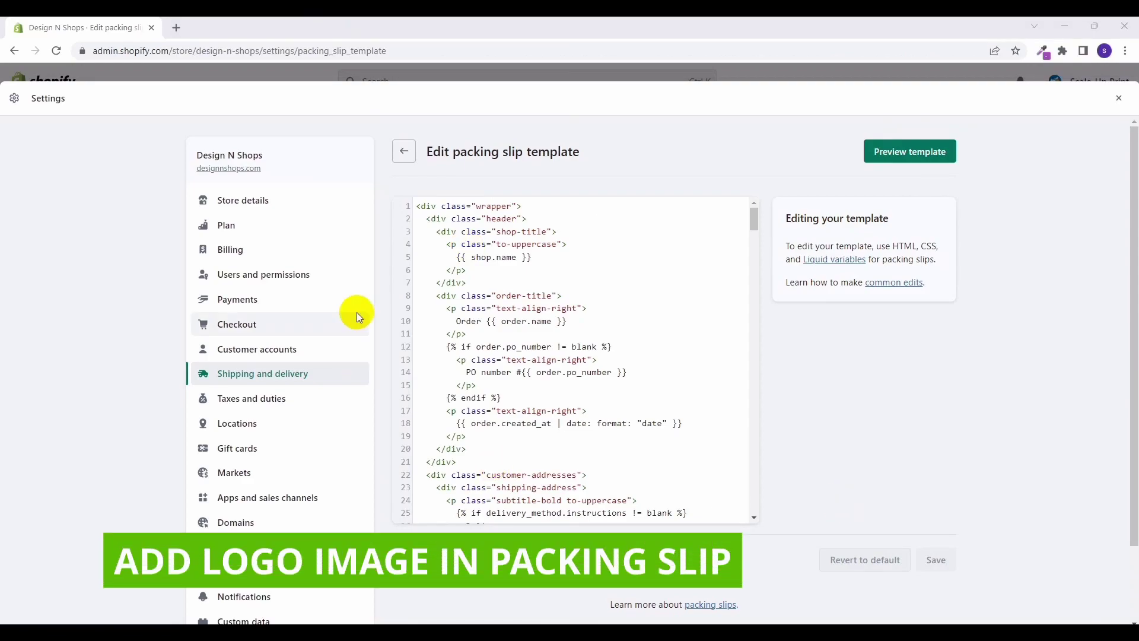
left_click(442, 244)
left_click_drag(442, 244, 468, 271)
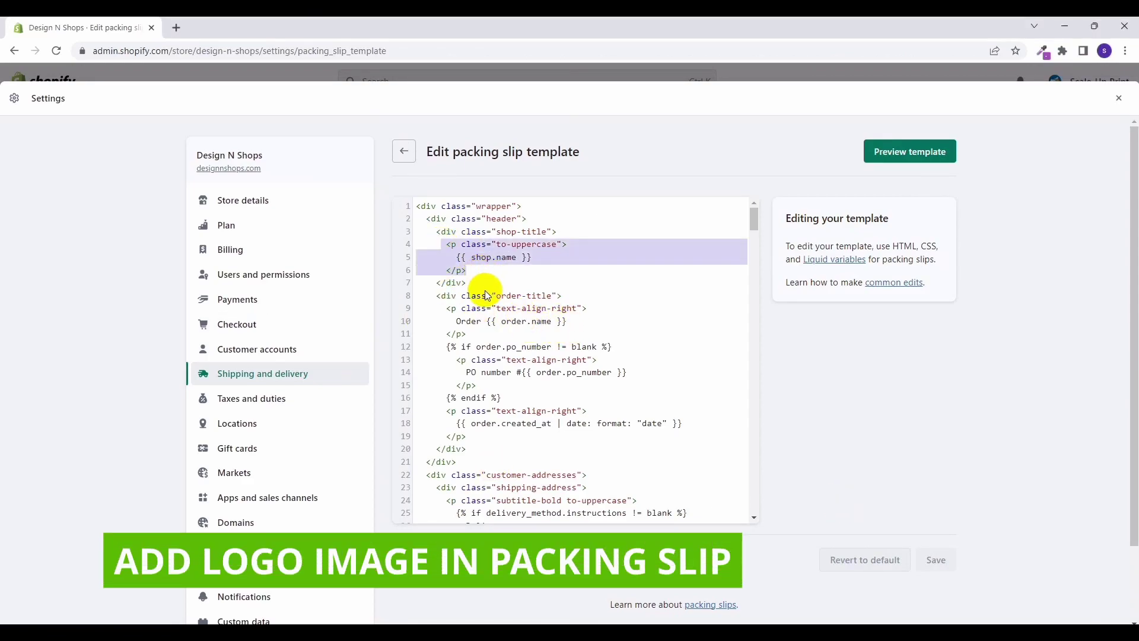
Step: Copy the file link of the scale-up-new logo image from Content > Files
left_click(1119, 99)
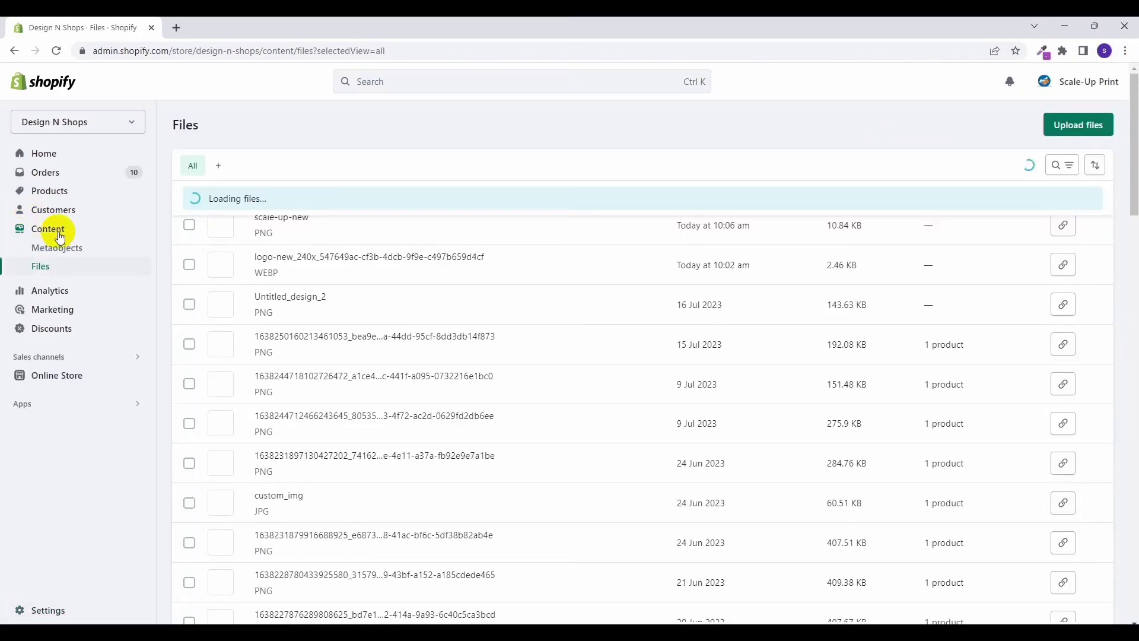
left_click(51, 229)
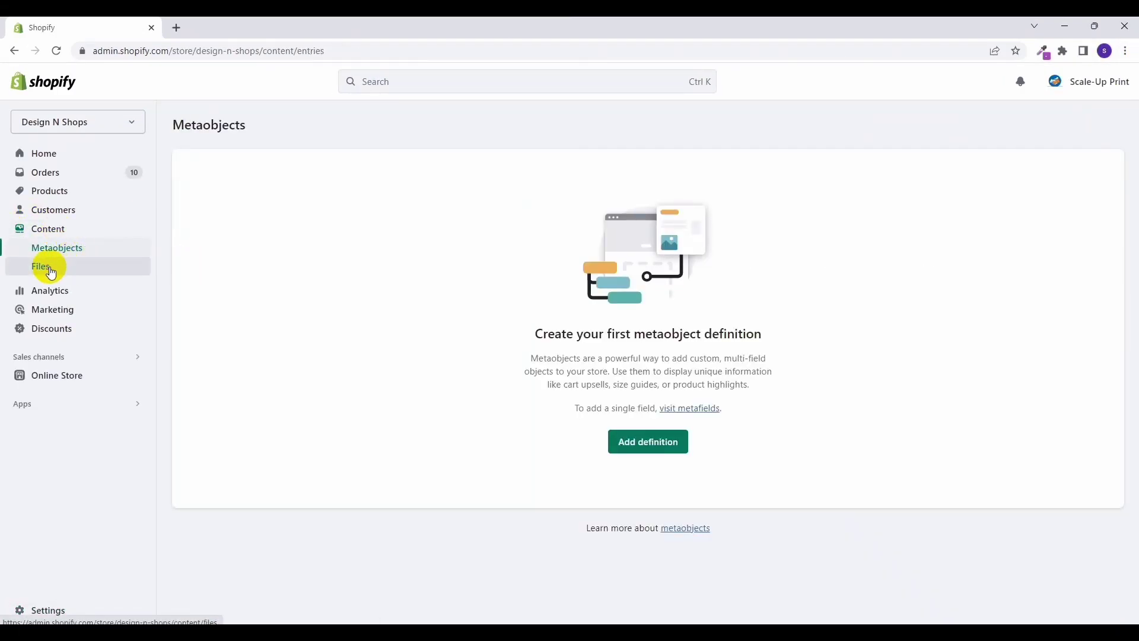
left_click(45, 265)
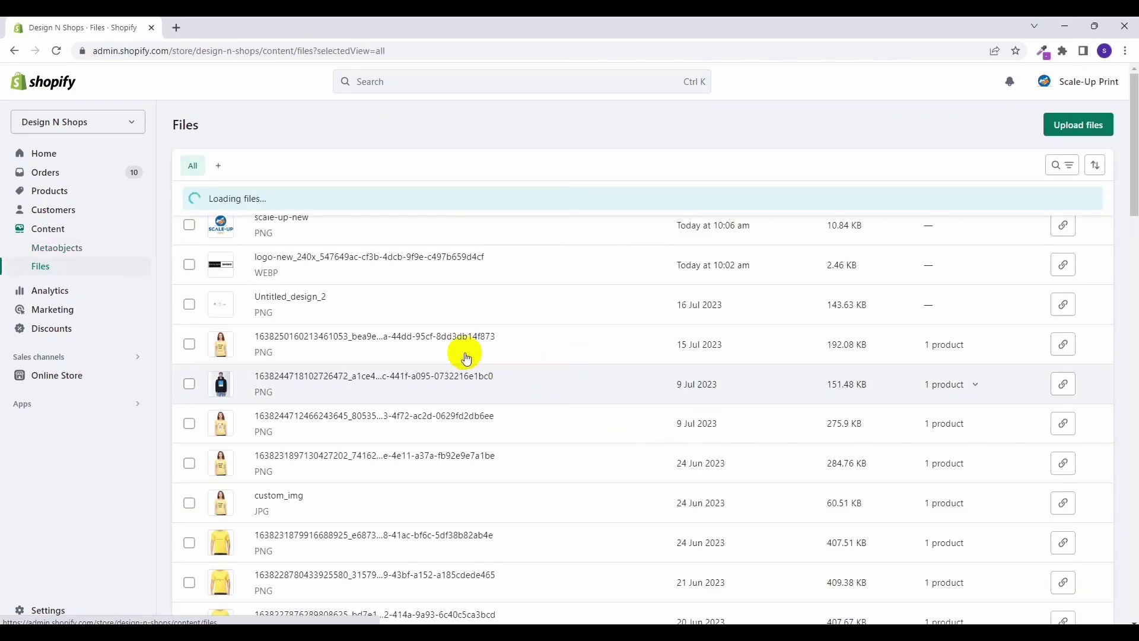
left_click(1065, 232)
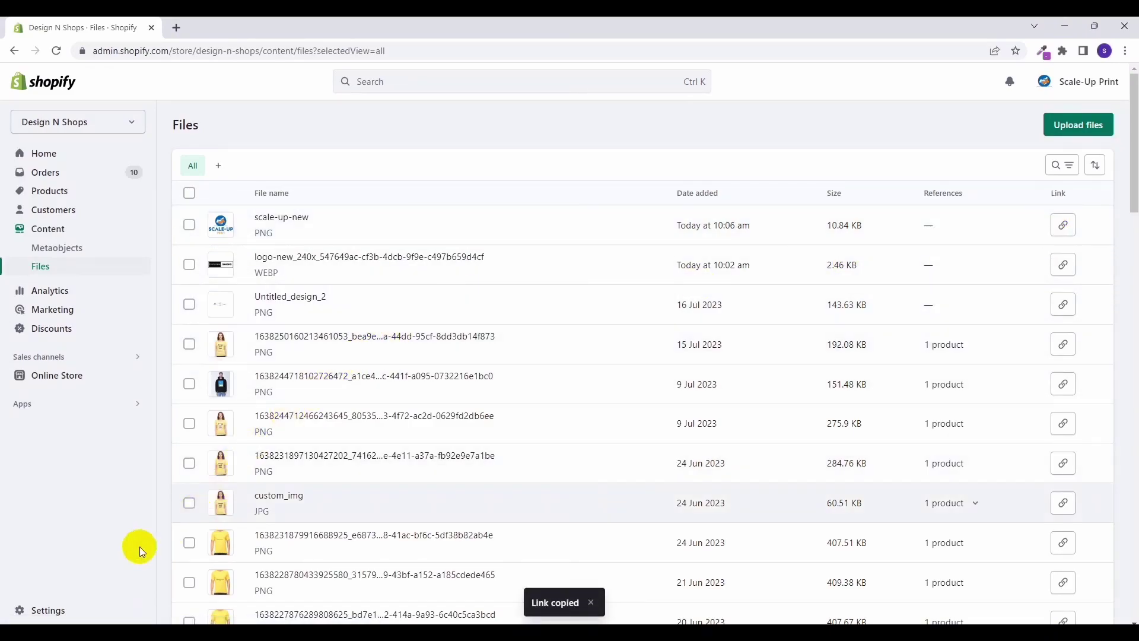
left_click(45, 610)
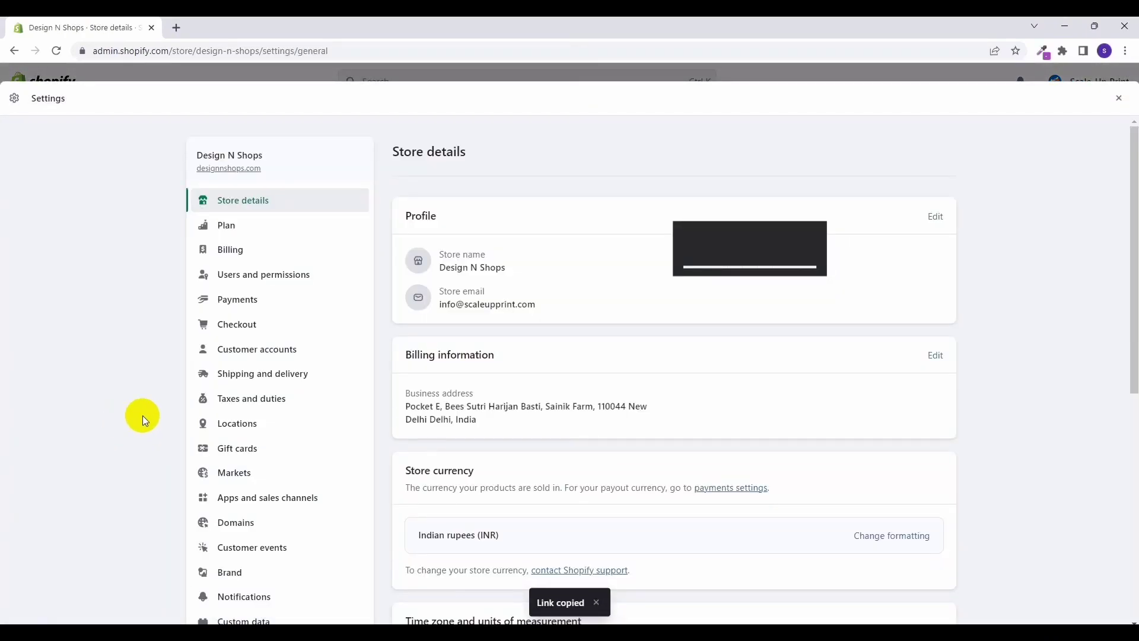
Step: Reopen the packing slip template editor from Shipping and delivery settings
scroll(198, 336, "down", 8)
scroll(287, 286, "up", 4)
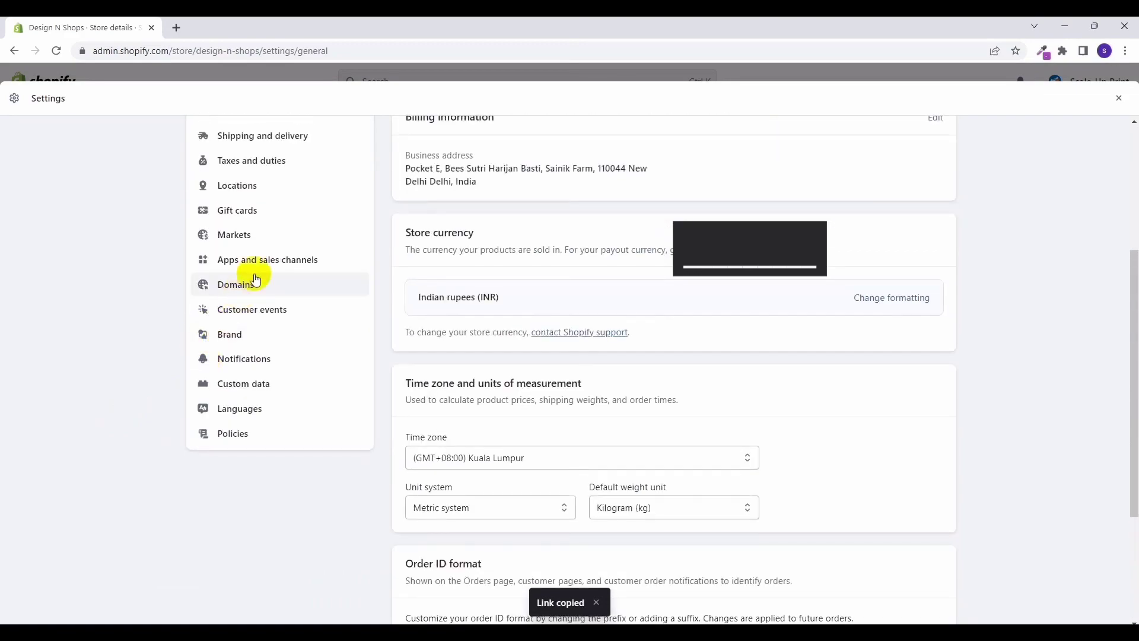
left_click(282, 136)
scroll(624, 322, "down", 10)
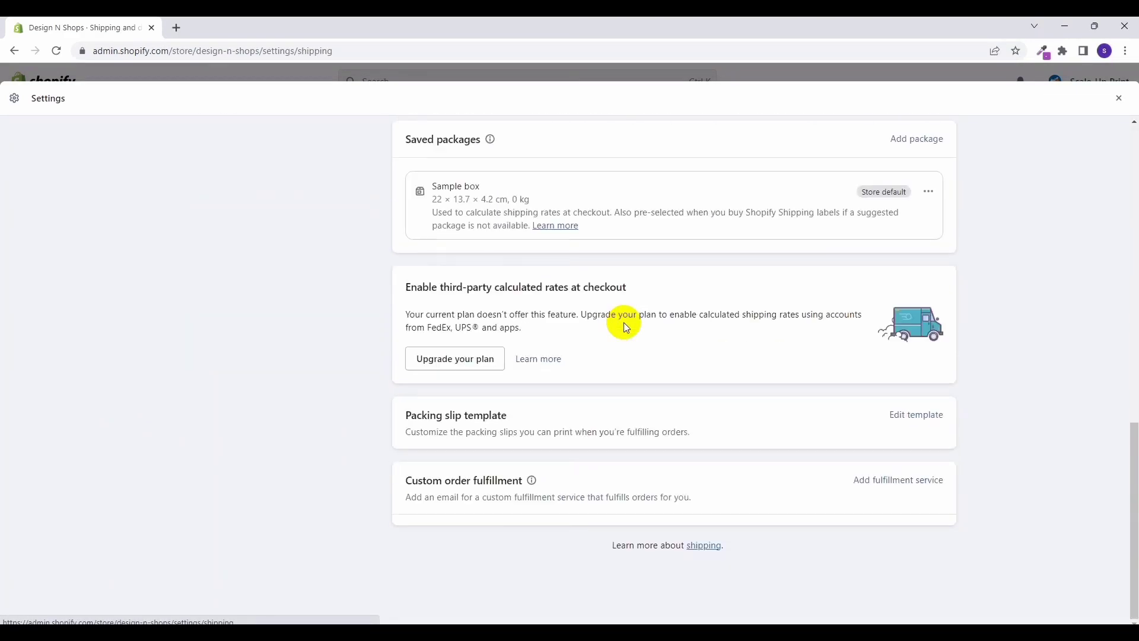
left_click(916, 414)
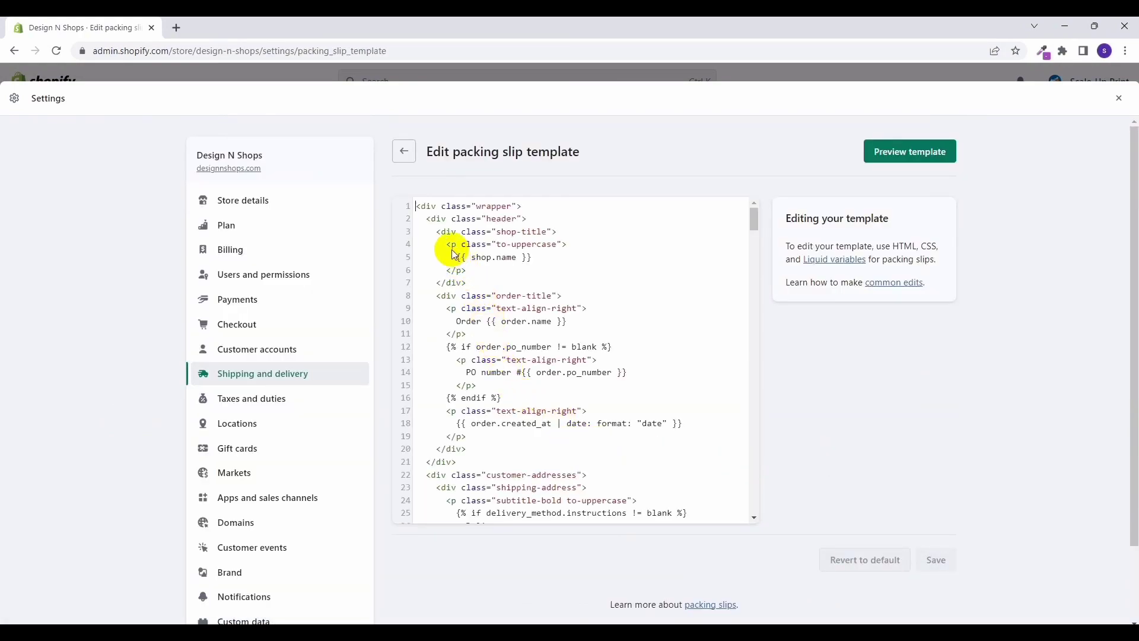
Step: Comment out the shop-name paragraph and add an img tag with the logo URL, height="200", then preview
left_click(446, 245)
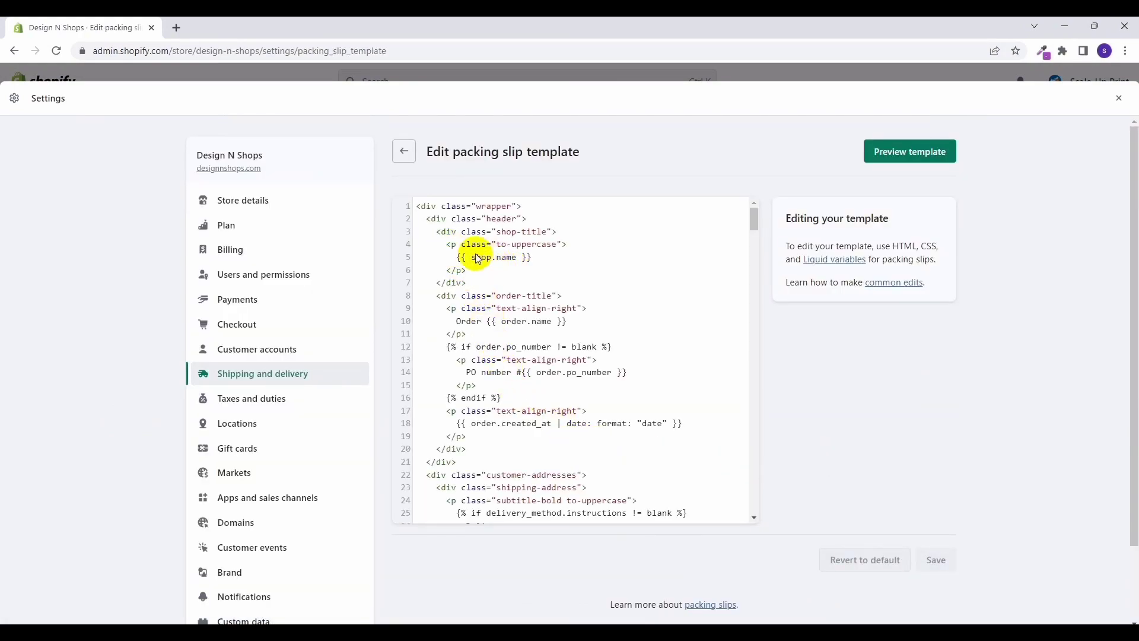
type("<")
type("1")
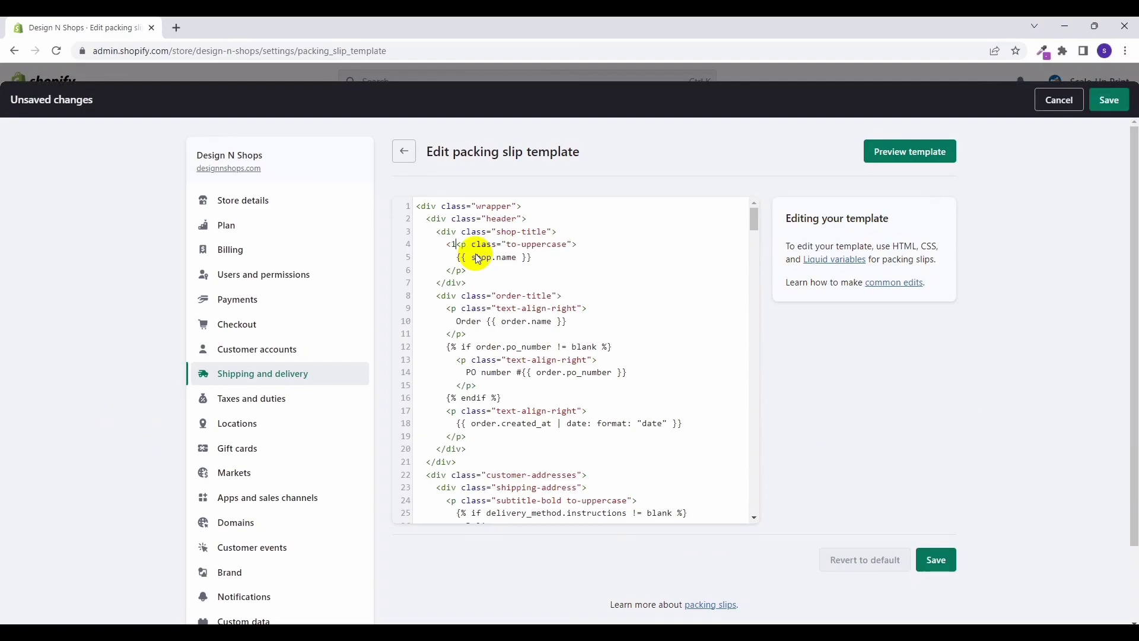
type("!--")
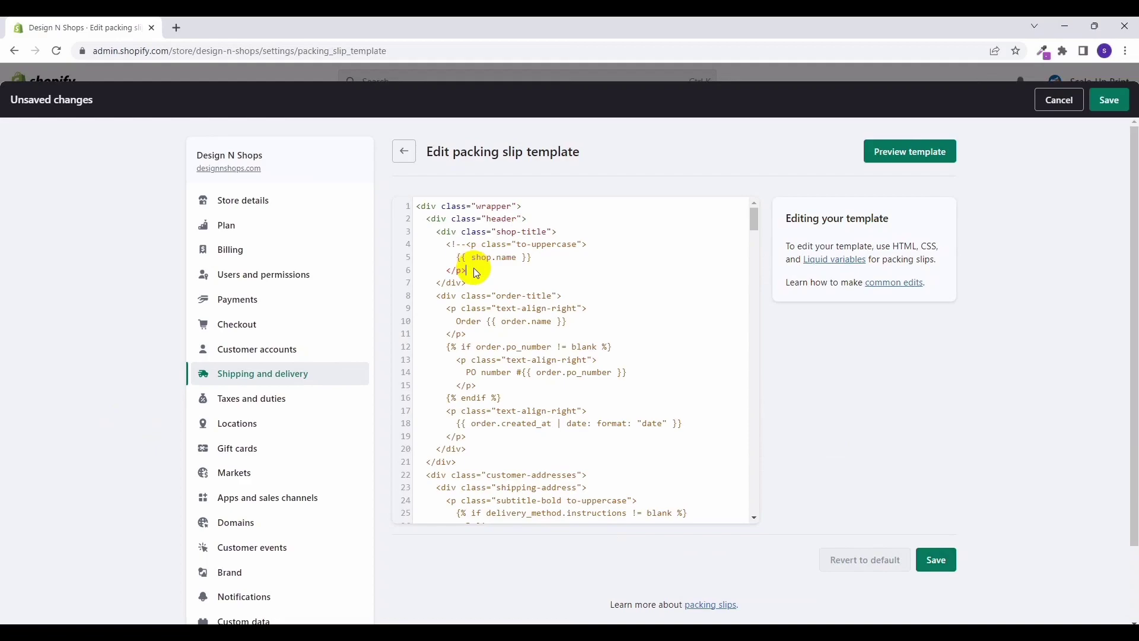
type("-->")
key("Return")
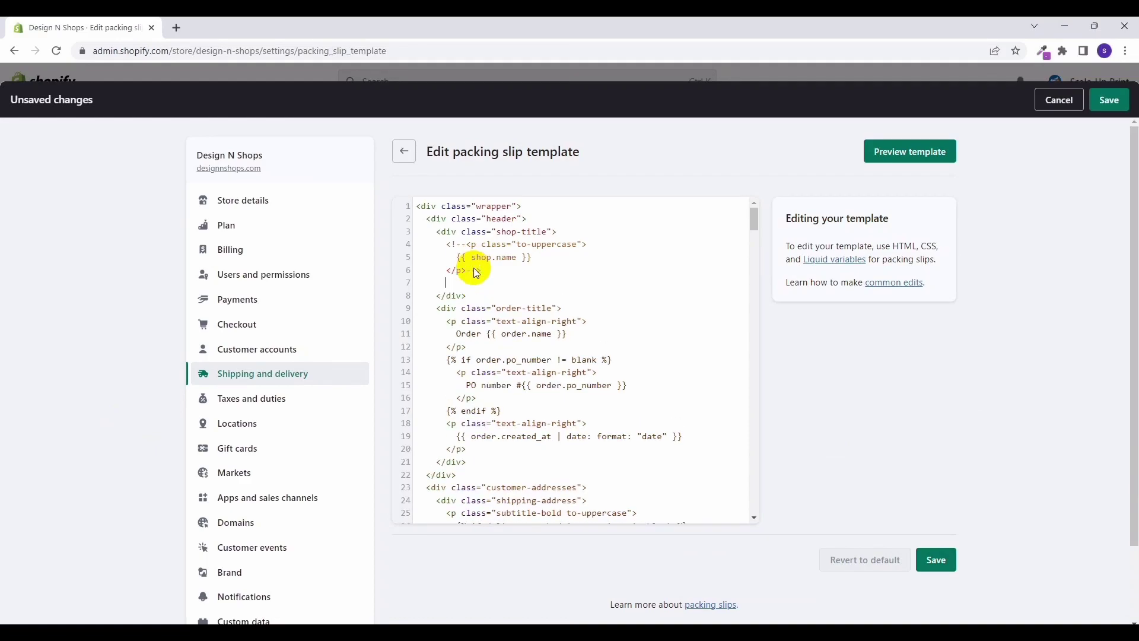
type("<img src=\"")
key("ctrl+v")
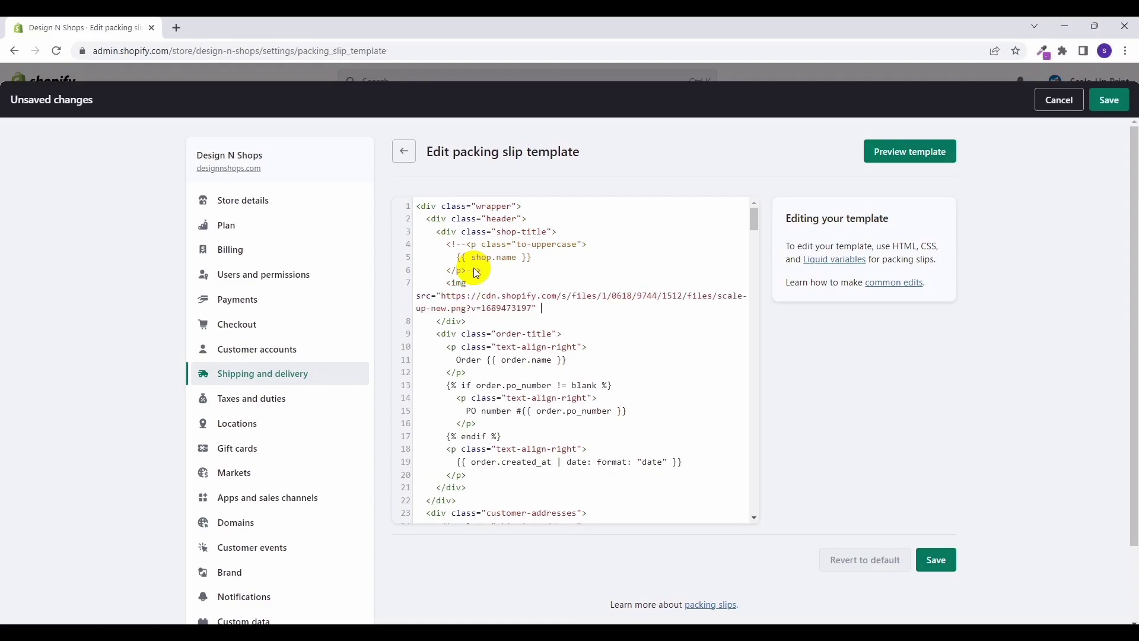
type("height=\"200\"/>")
left_click(907, 155)
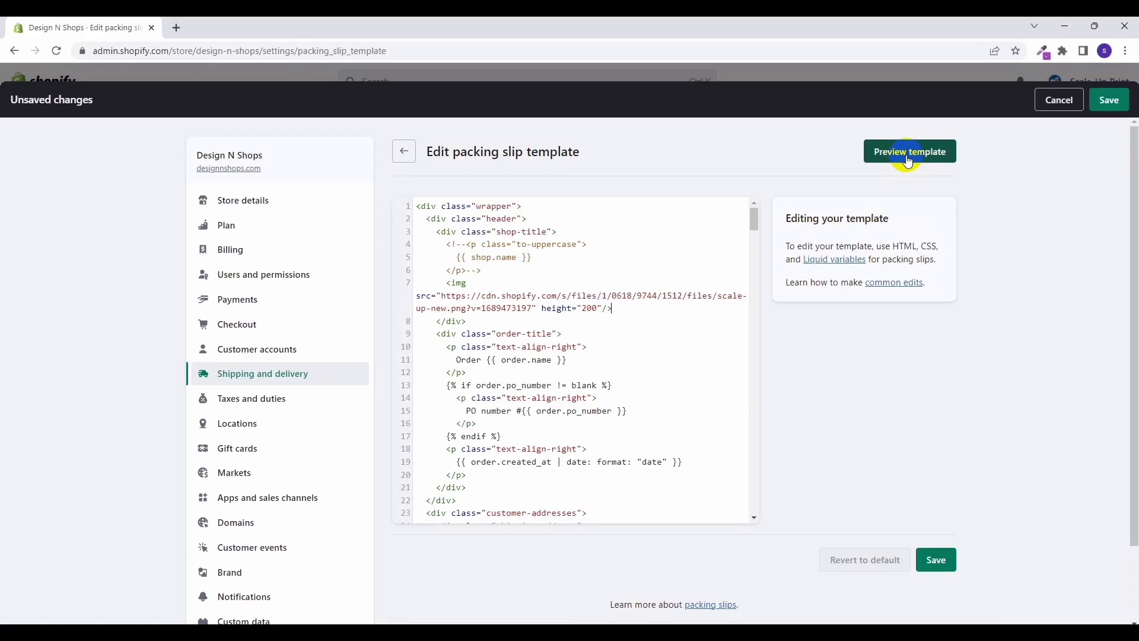
Step: Save the edited packing slip template
left_click(1113, 113)
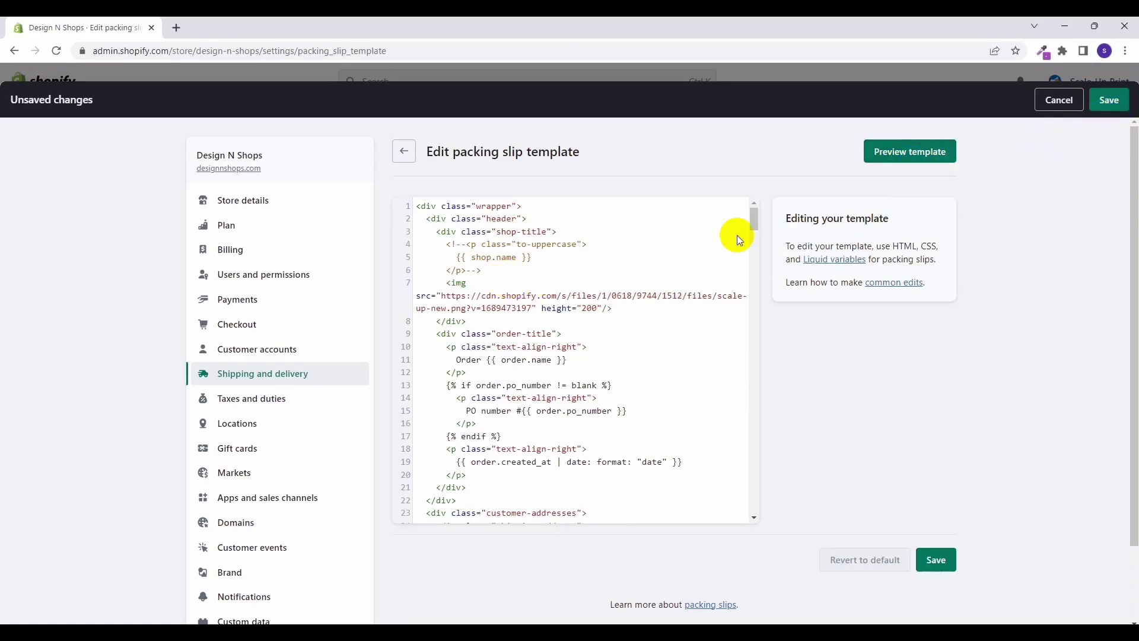
left_click(1110, 104)
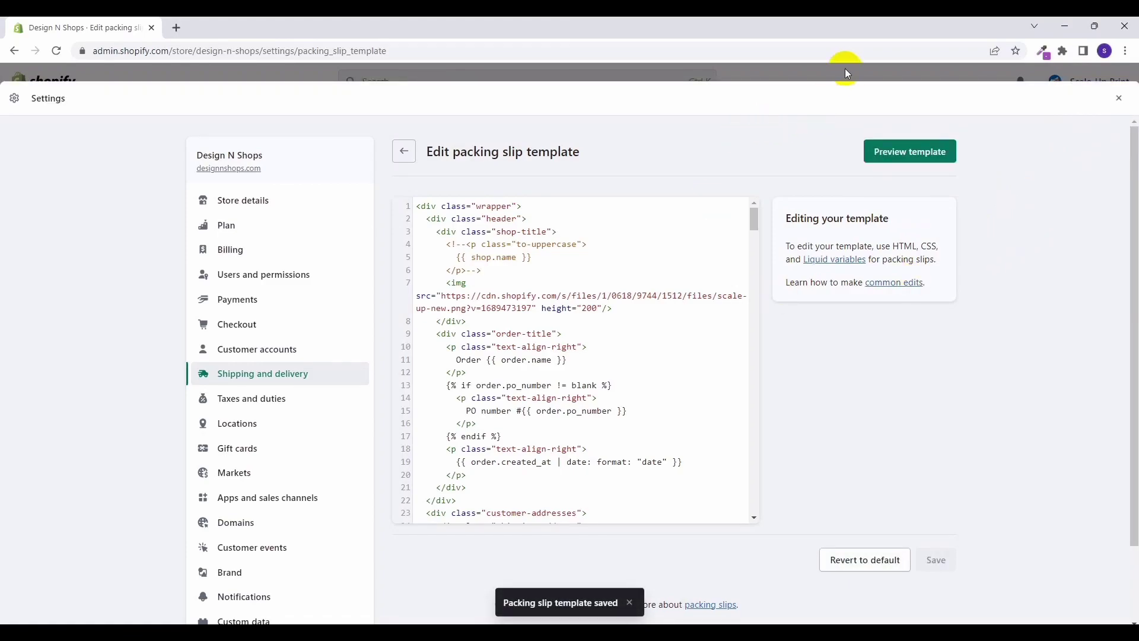
Step: Leave Settings and print the packing slip for order #1012 from its More actions menu
left_click(1118, 97)
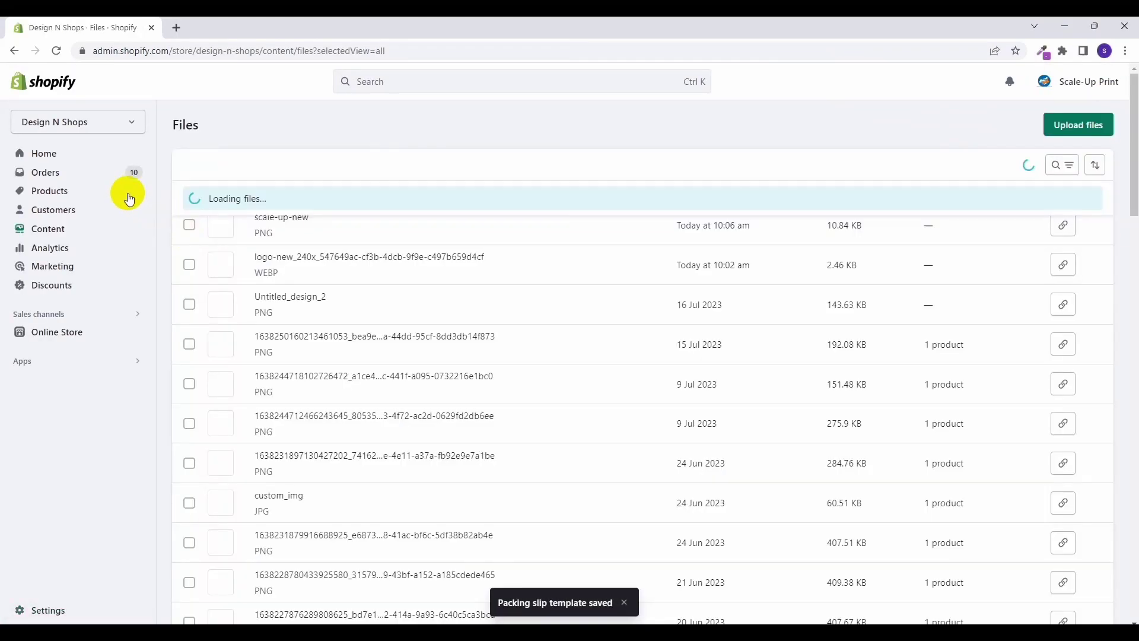
left_click(71, 176)
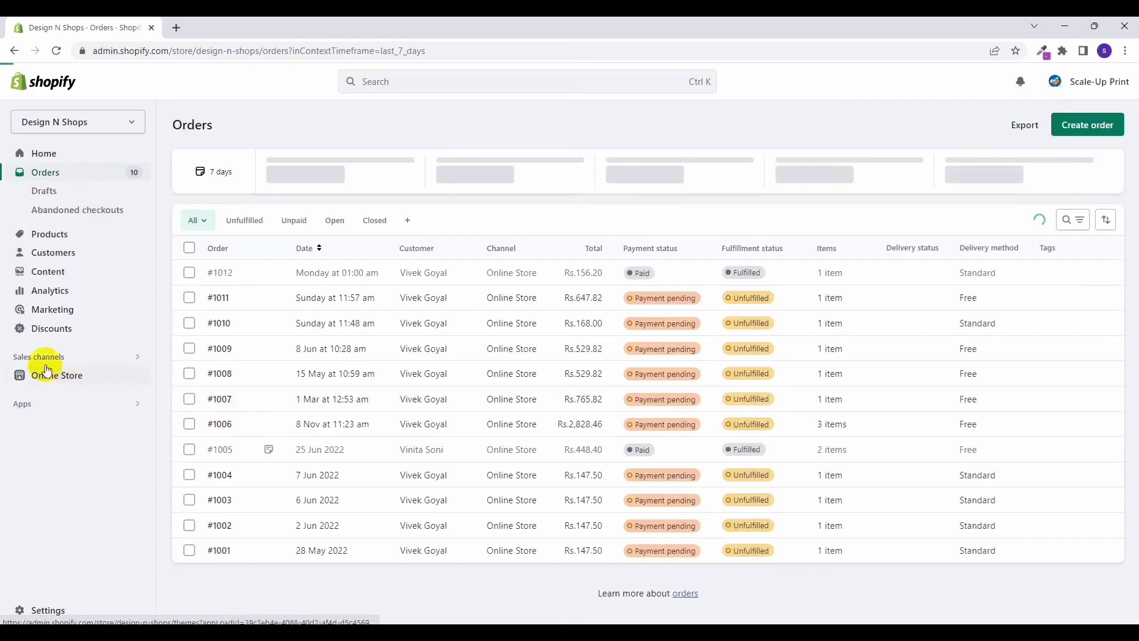
left_click(399, 297)
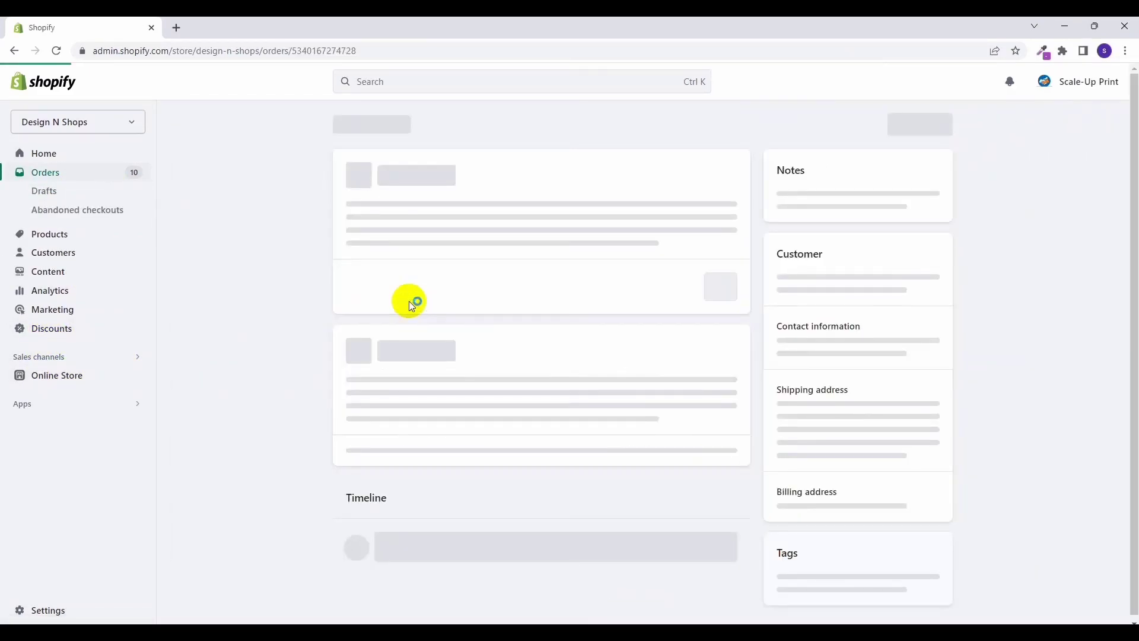
left_click(857, 123)
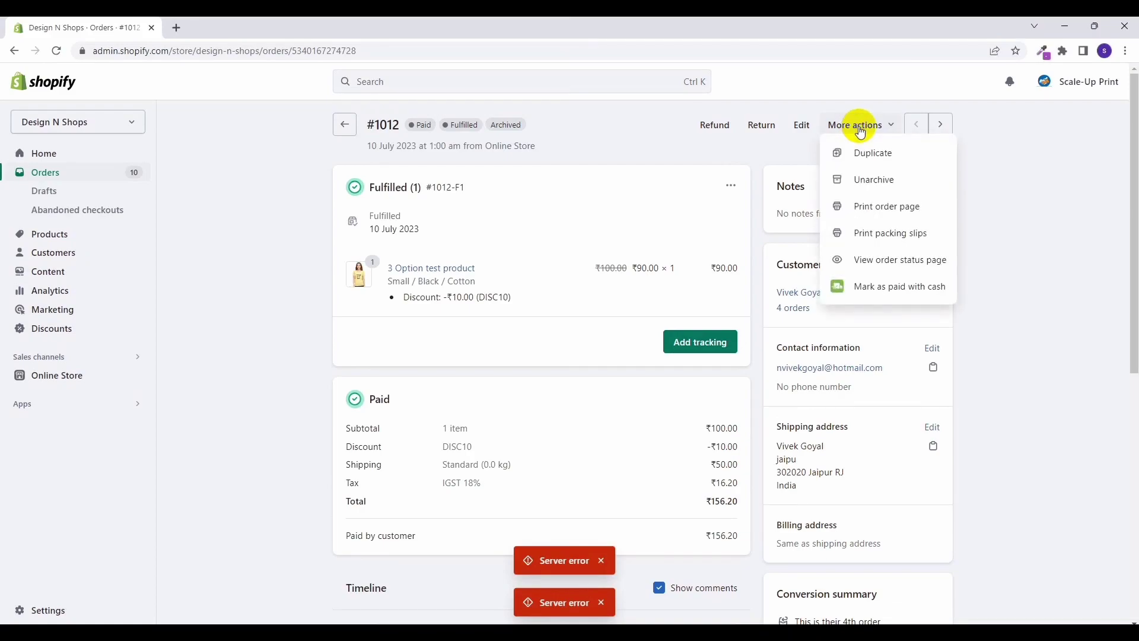
left_click(879, 233)
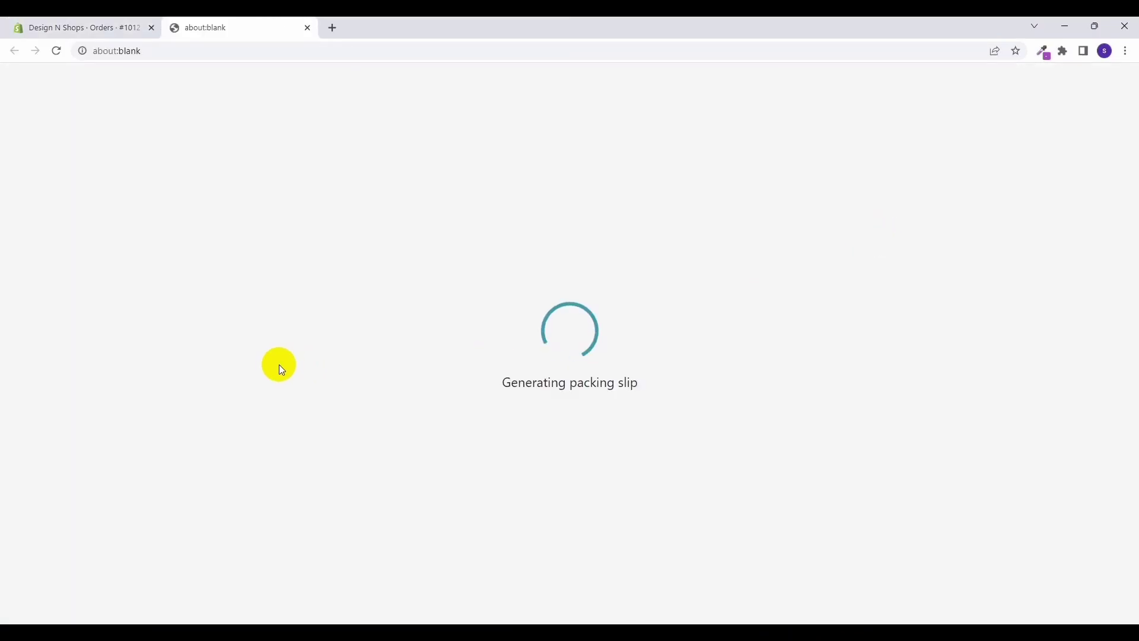